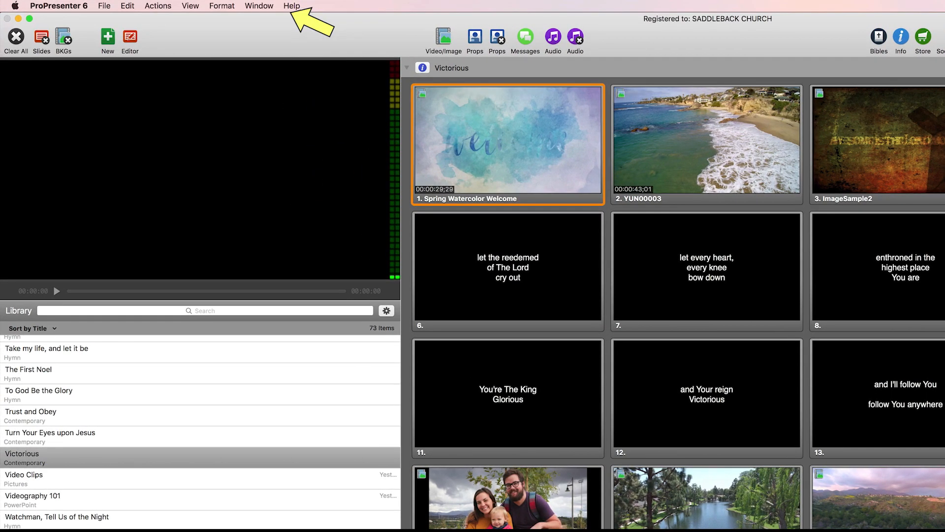
Hide the Video/Image bin from the view options and bring it back.
{"action": "left_click", "coordinate": [196, 6]}
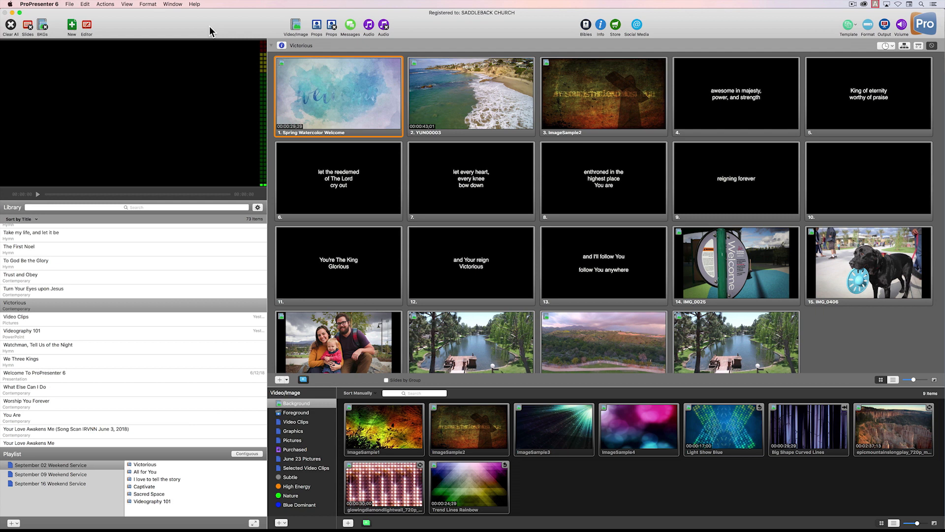
{"action": "left_click", "coordinate": [297, 29]}
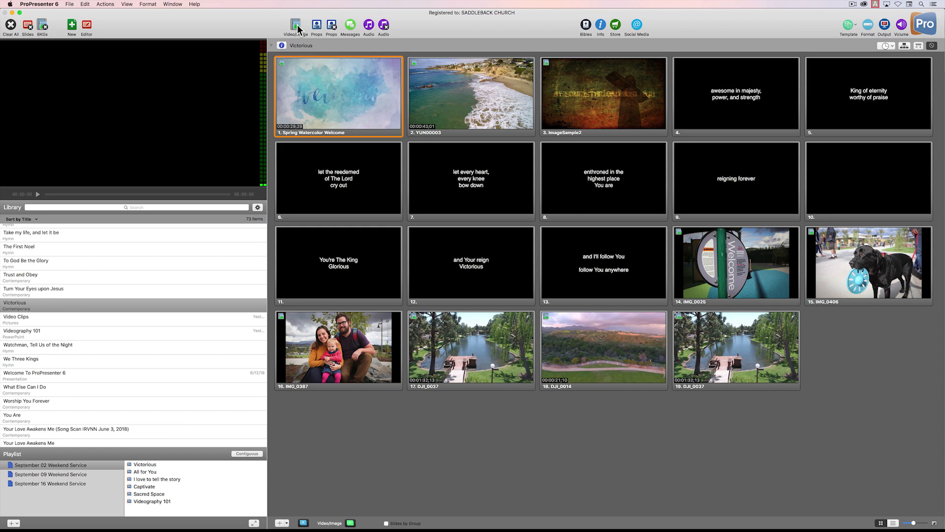
{"action": "left_click", "coordinate": [298, 29]}
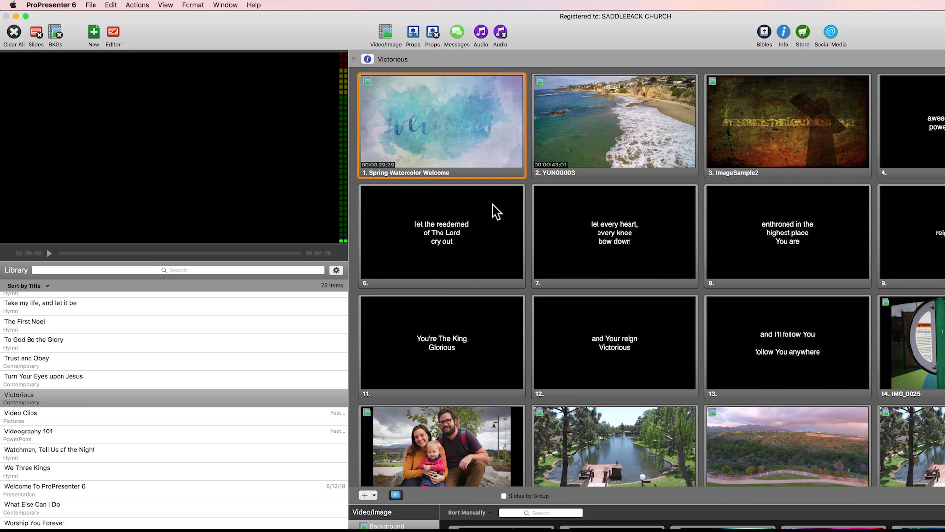
Play the Spring Watercolor Welcome video, pause and rewind to replay its fade-in, then clear it.
{"action": "left_click", "coordinate": [460, 134]}
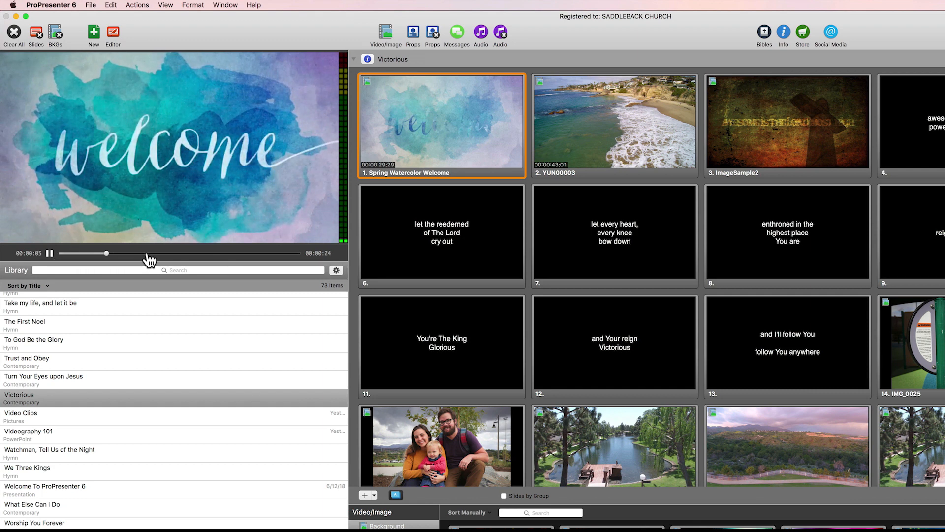
{"action": "left_click", "coordinate": [50, 253]}
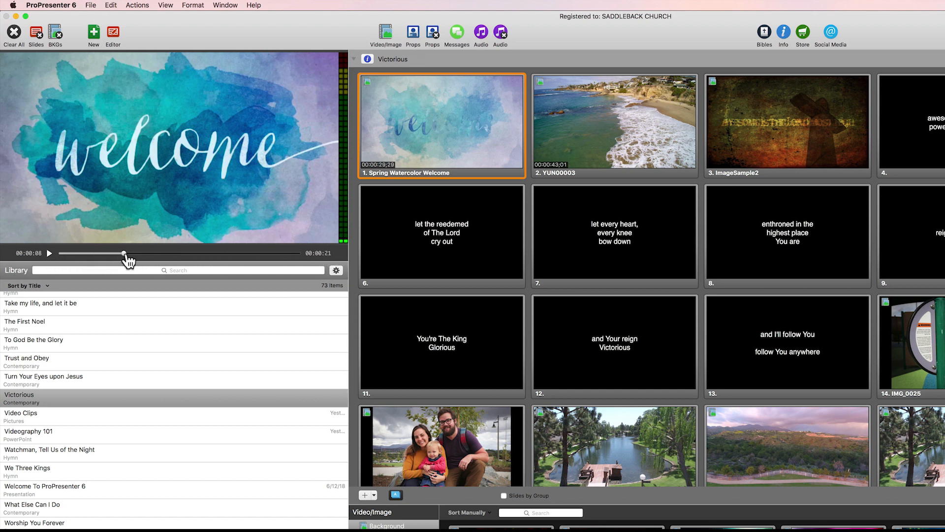
{"action": "mouse_move", "coordinate": [125, 255]}
{"action": "left_mouse_down"}
{"action": "mouse_move", "coordinate": [165, 260]}
{"action": "mouse_move", "coordinate": [64, 254]}
{"action": "mouse_move", "coordinate": [137, 258]}
{"action": "left_mouse_up"}
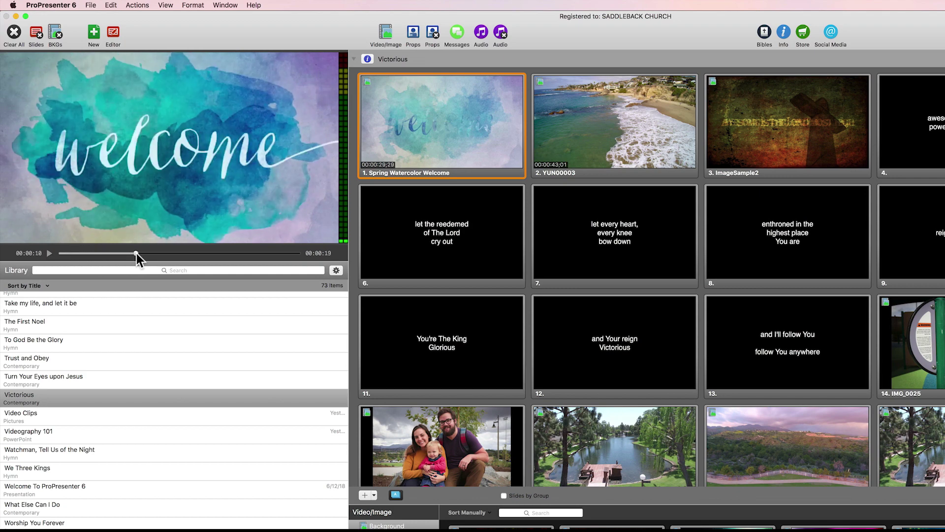
{"action": "left_click", "coordinate": [49, 254]}
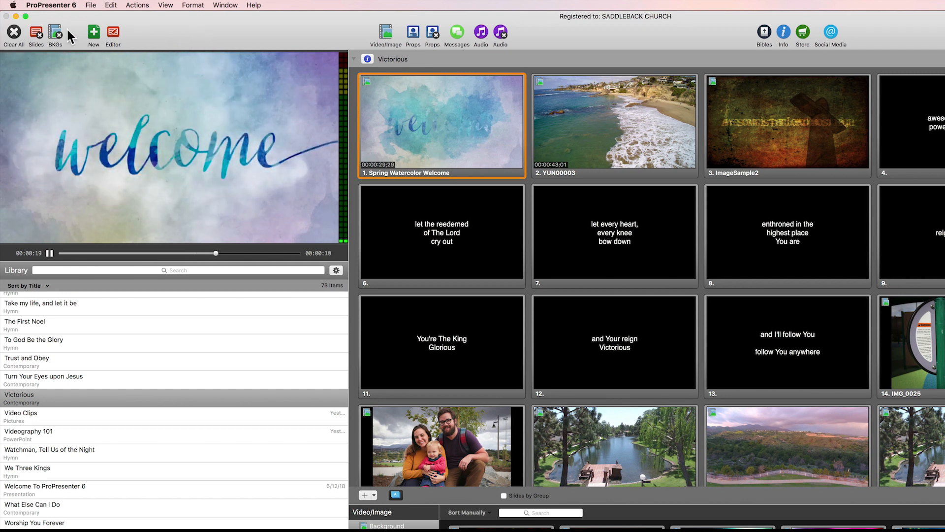
{"action": "left_click", "coordinate": [13, 33]}
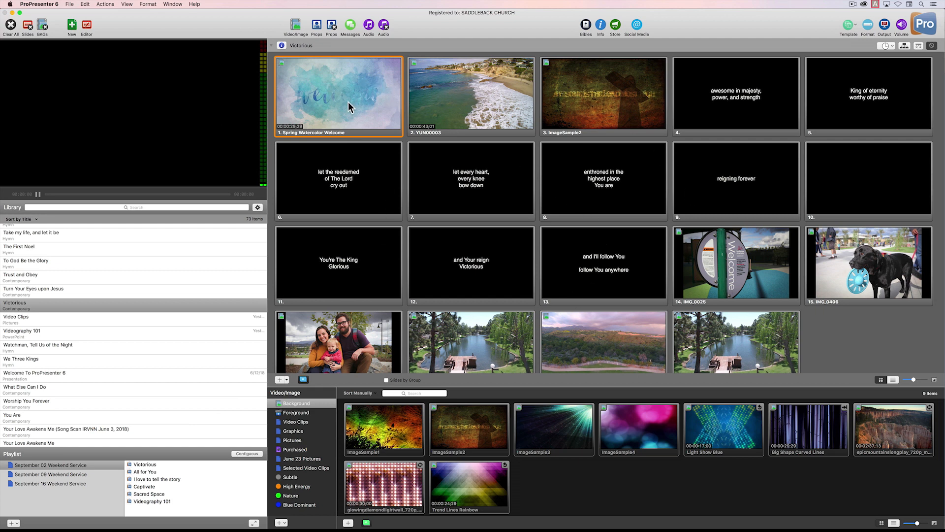
Show the beach video, then ImageSample2 with the awesome in majesty, King of eternity and let the redeemed lyrics layered over it.
{"action": "left_click", "coordinate": [476, 96]}
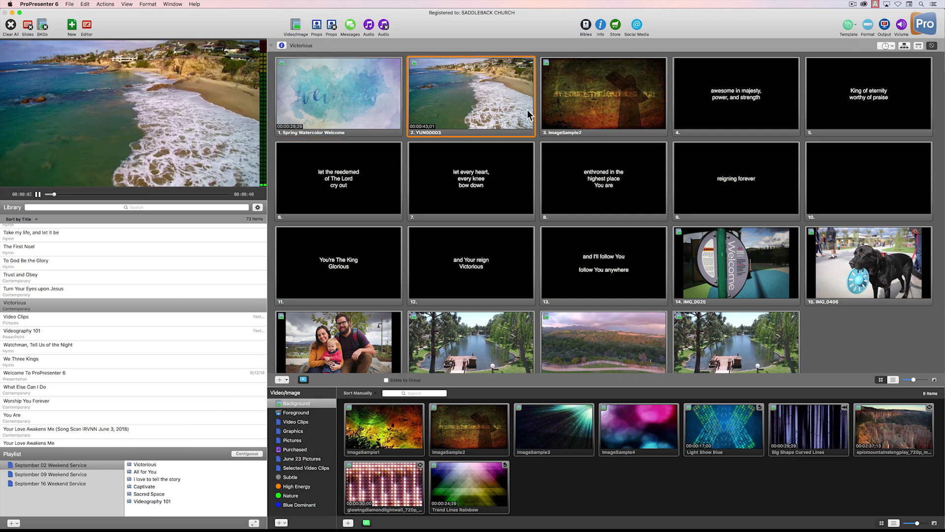
{"action": "left_click", "coordinate": [618, 104]}
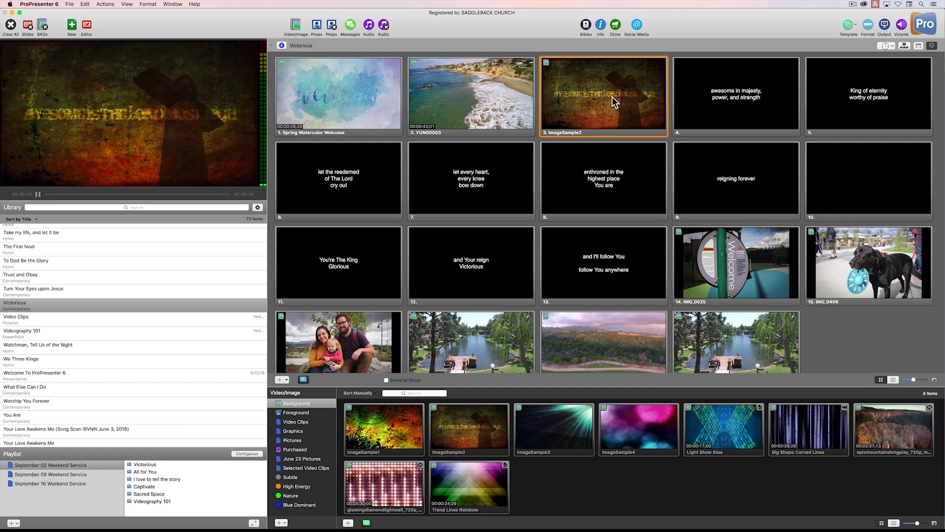
{"action": "left_click", "coordinate": [715, 106]}
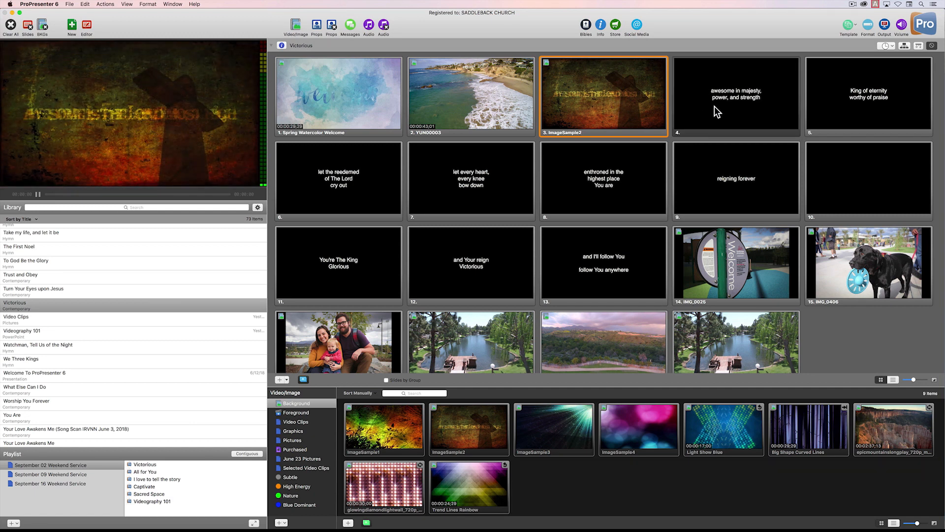
{"action": "left_click", "coordinate": [853, 116]}
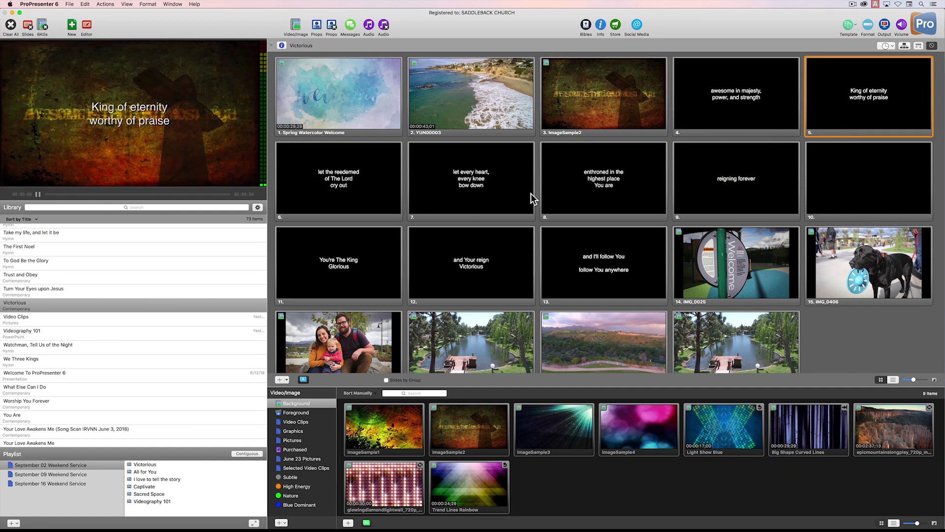
{"action": "left_click", "coordinate": [361, 193]}
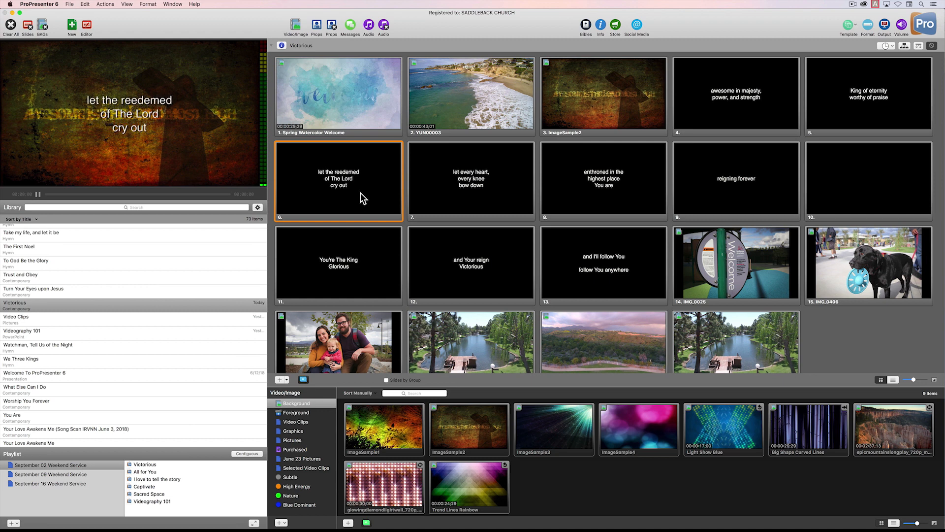
Show the Welcome sign photo and the dog photo, then clear everything from the output.
{"action": "left_click", "coordinate": [747, 260]}
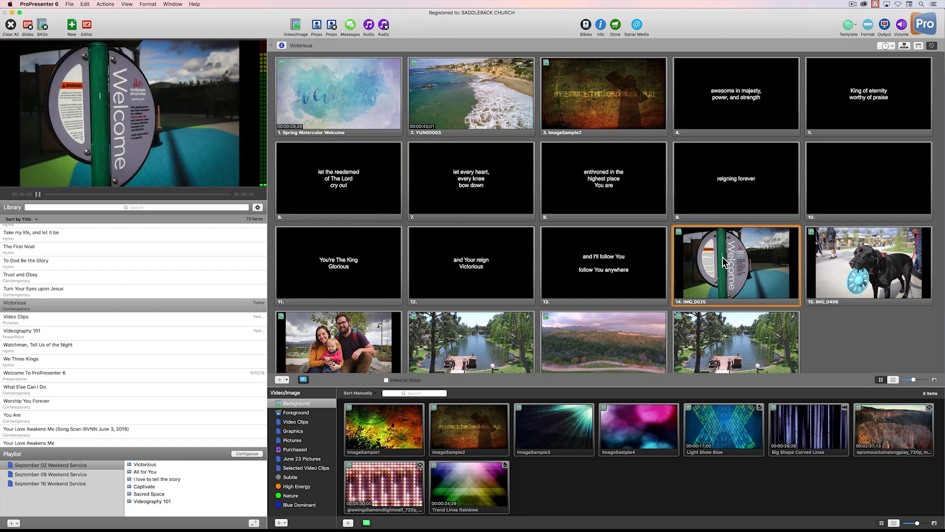
{"action": "left_click", "coordinate": [834, 261]}
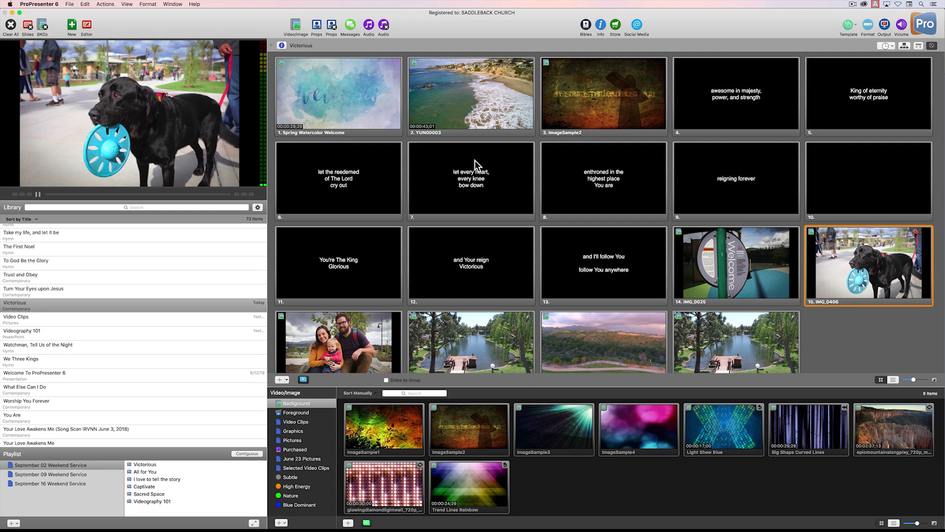
{"action": "left_click", "coordinate": [12, 26]}
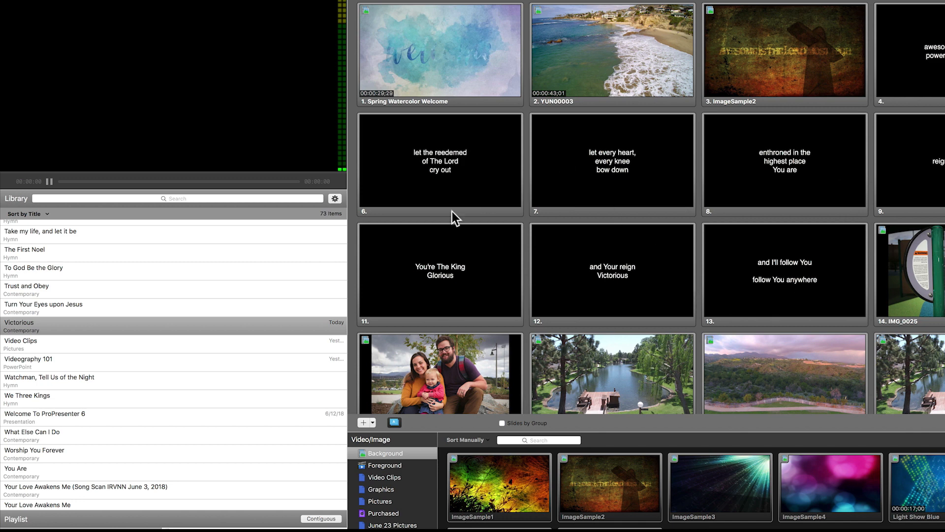
{"action": "scroll", "coordinate": [81, 321], "scroll_direction": "up", "scroll_amount": 3}
{"action": "scroll", "coordinate": [80, 320], "scroll_direction": "up", "scroll_amount": 10}
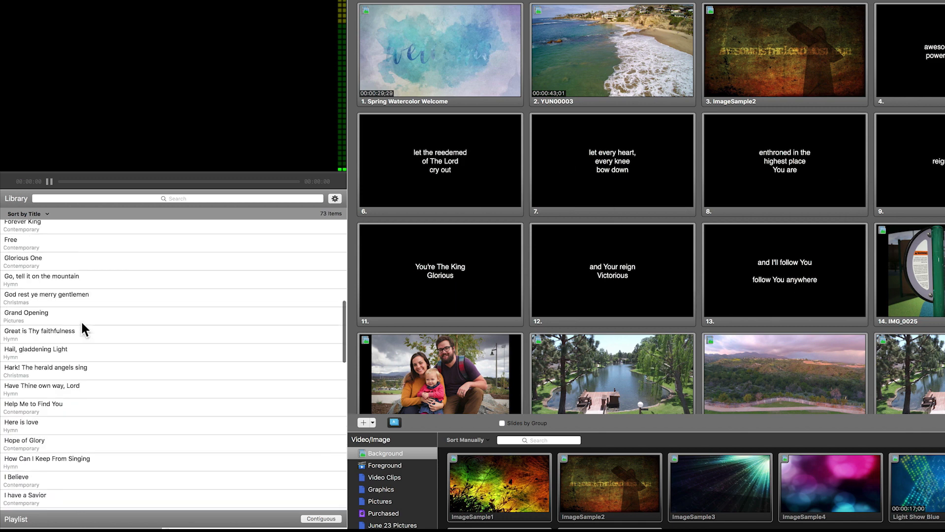
{"action": "scroll", "coordinate": [80, 320], "scroll_direction": "up", "scroll_amount": 10}
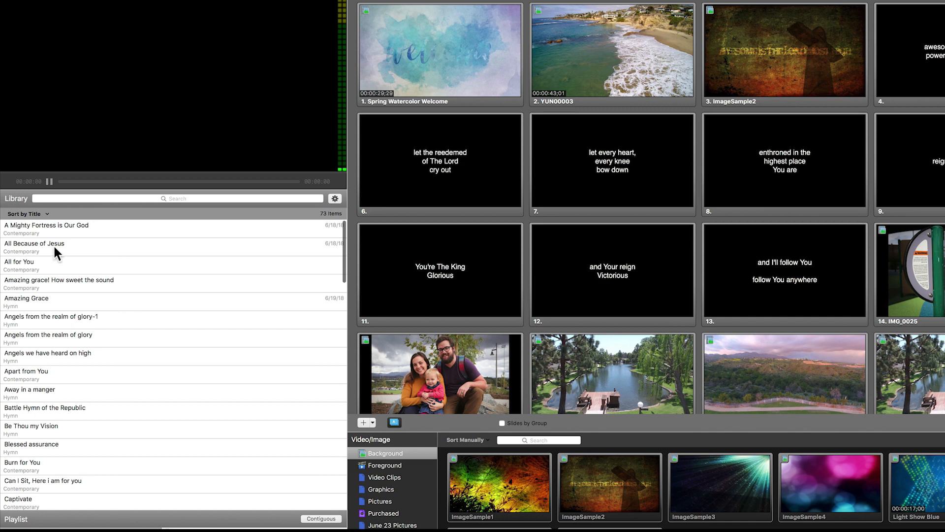
Open the song All Because of Jesus from the Library.
{"action": "left_click", "coordinate": [102, 246]}
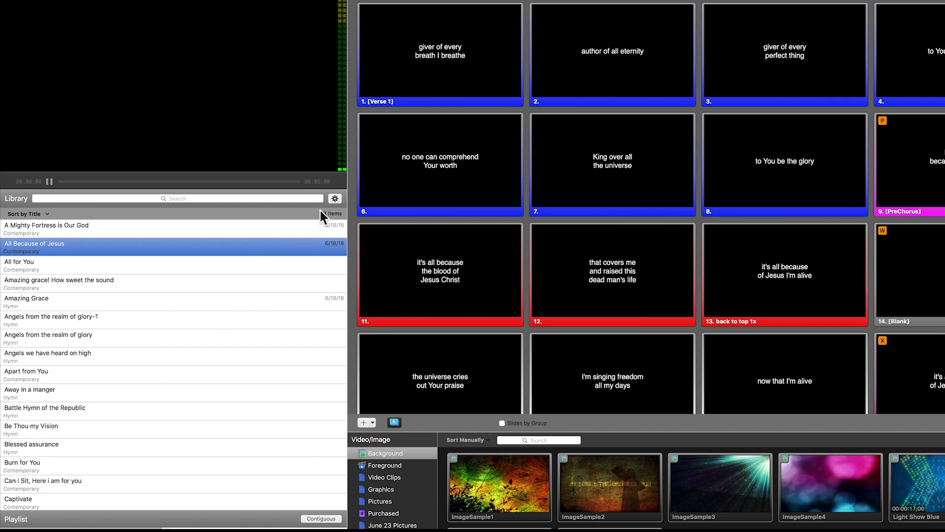
{"action": "scroll", "coordinate": [47, 343], "scroll_direction": "down", "scroll_amount": 3}
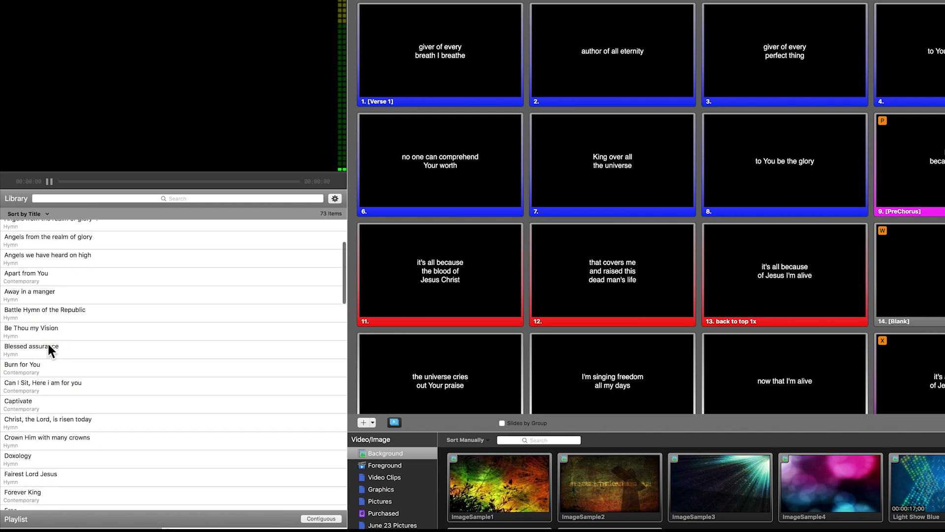
{"action": "scroll", "coordinate": [96, 331], "scroll_direction": "down", "scroll_amount": 5}
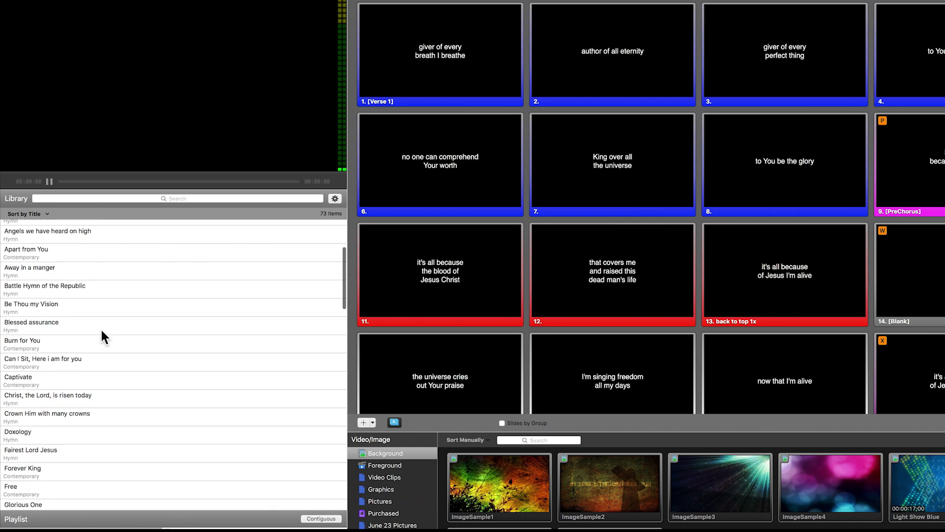
{"action": "scroll", "coordinate": [102, 334], "scroll_direction": "down", "scroll_amount": 3}
{"action": "scroll", "coordinate": [102, 335], "scroll_direction": "down", "scroll_amount": 5}
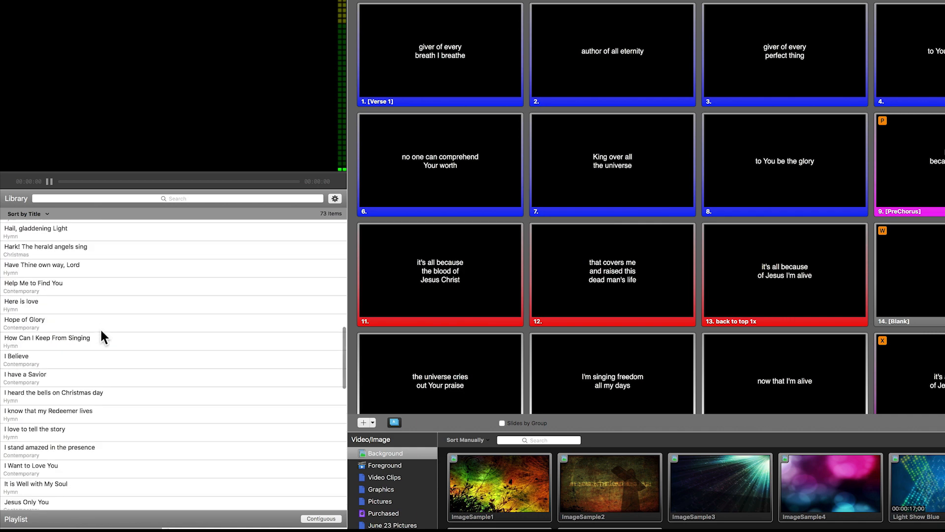
{"action": "scroll", "coordinate": [103, 337], "scroll_direction": "down", "scroll_amount": 5}
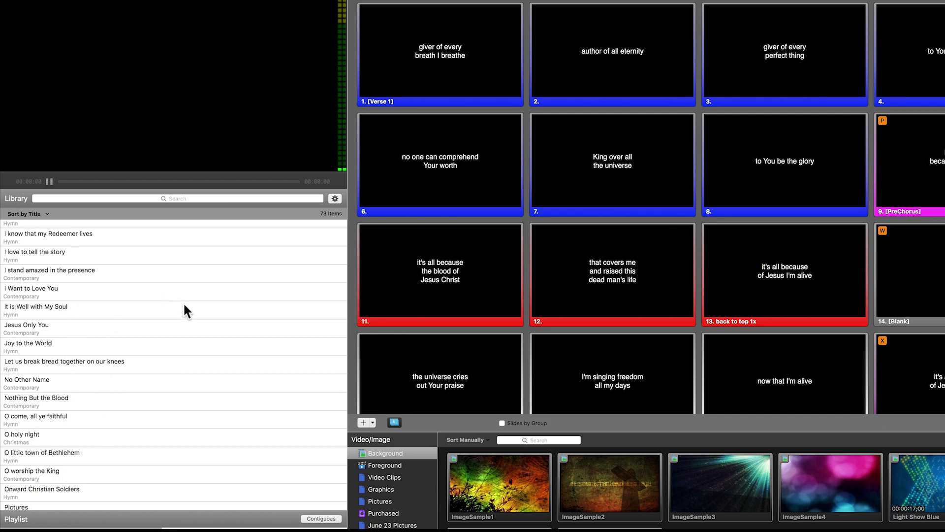
{"action": "scroll", "coordinate": [199, 329], "scroll_direction": "down", "scroll_amount": 5}
{"action": "scroll", "coordinate": [219, 356], "scroll_direction": "down", "scroll_amount": 5}
{"action": "scroll", "coordinate": [219, 356], "scroll_direction": "down", "scroll_amount": 5}
{"action": "scroll", "coordinate": [220, 355], "scroll_direction": "down", "scroll_amount": 5}
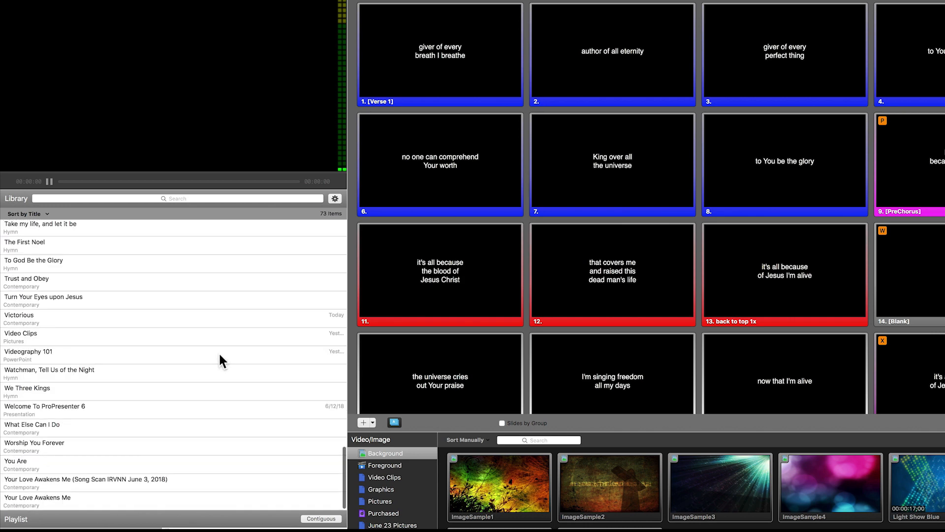
{"action": "scroll", "coordinate": [219, 352], "scroll_direction": "up", "scroll_amount": 5}
{"action": "scroll", "coordinate": [219, 352], "scroll_direction": "up", "scroll_amount": 5}
{"action": "scroll", "coordinate": [219, 352], "scroll_direction": "up", "scroll_amount": 5}
{"action": "scroll", "coordinate": [219, 353], "scroll_direction": "down", "scroll_amount": 5}
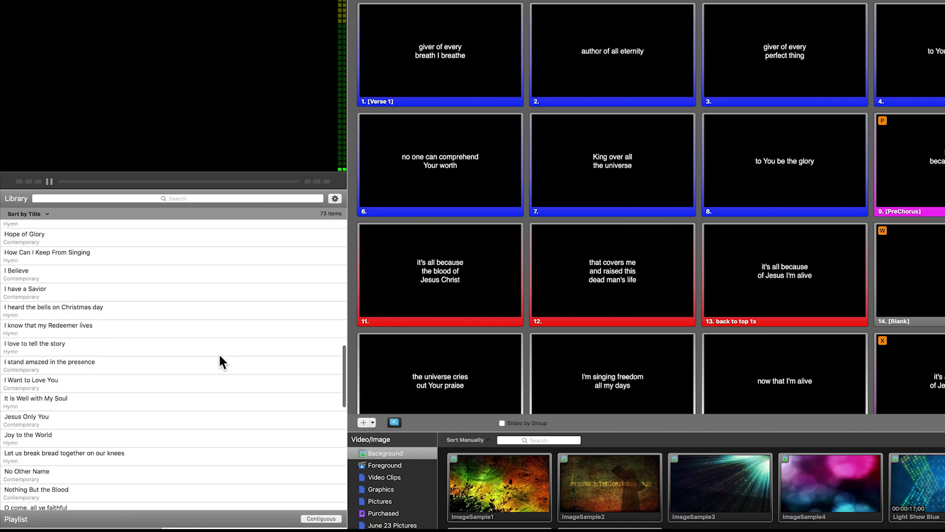
{"action": "scroll", "coordinate": [220, 355], "scroll_direction": "down", "scroll_amount": 5}
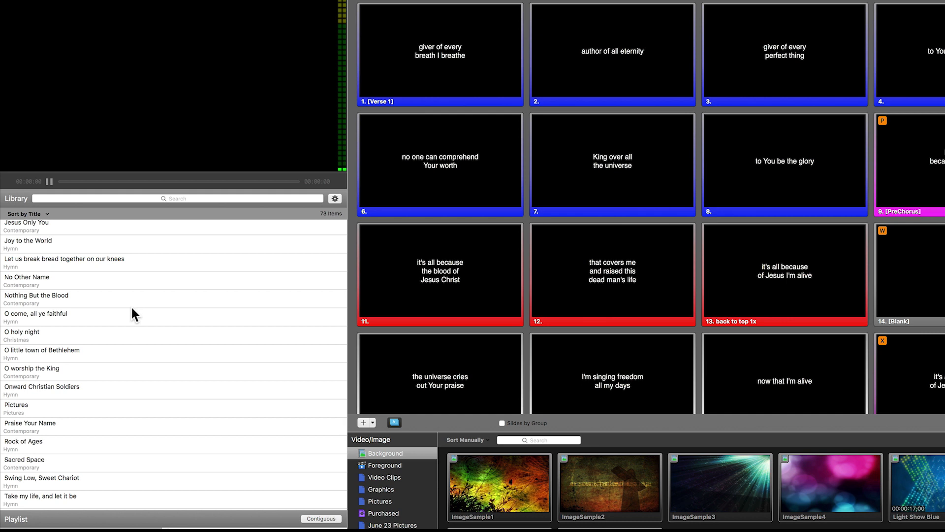
{"action": "scroll", "coordinate": [128, 312], "scroll_direction": "down", "scroll_amount": 3}
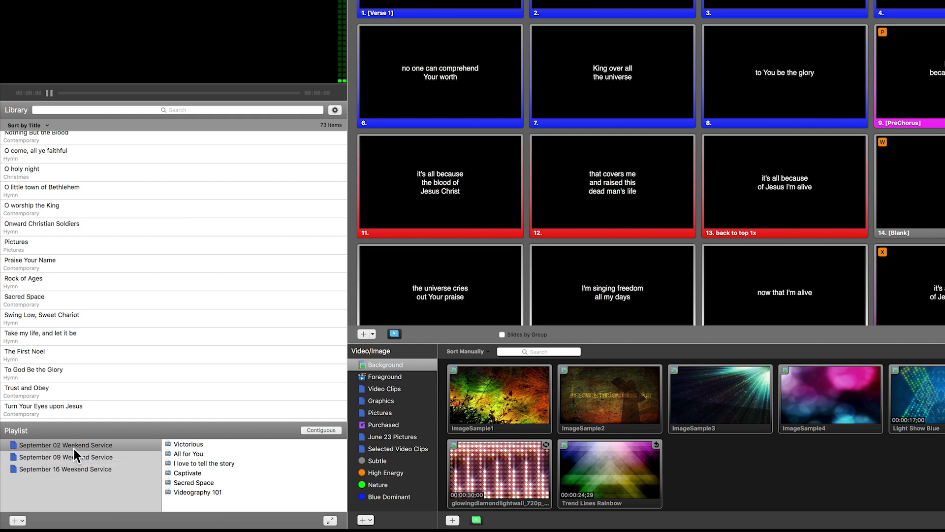
Browse the September 02 Weekend Service playlist through Victorious and All for You to I love to tell the story.
{"action": "left_click", "coordinate": [15, 443]}
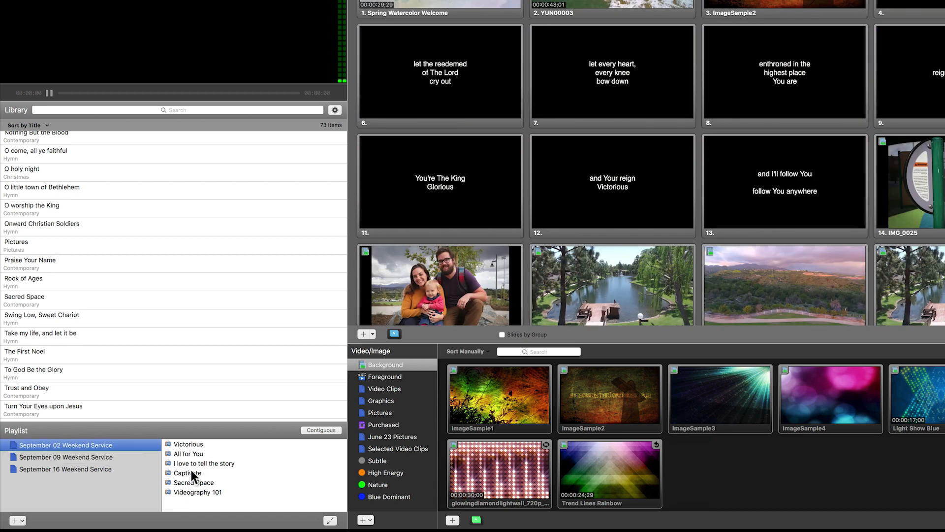
{"action": "left_click", "coordinate": [194, 444]}
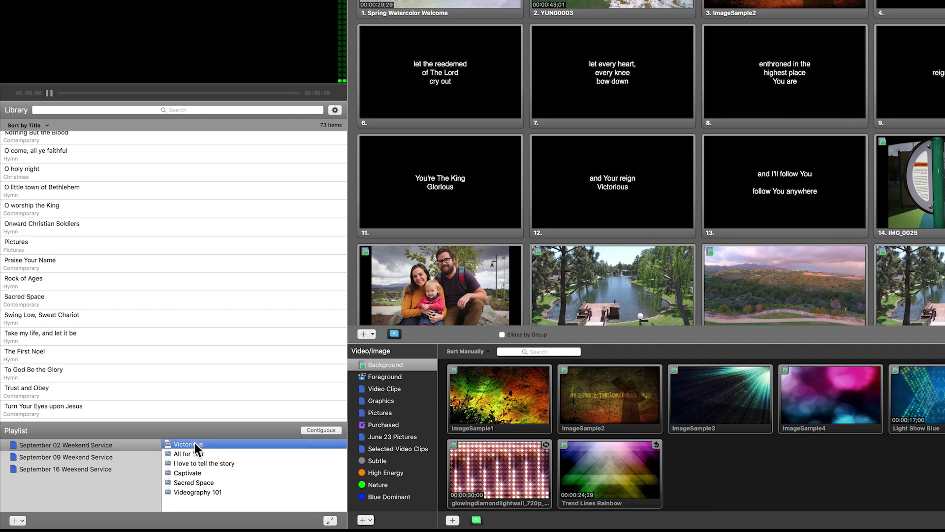
{"action": "left_click", "coordinate": [198, 453]}
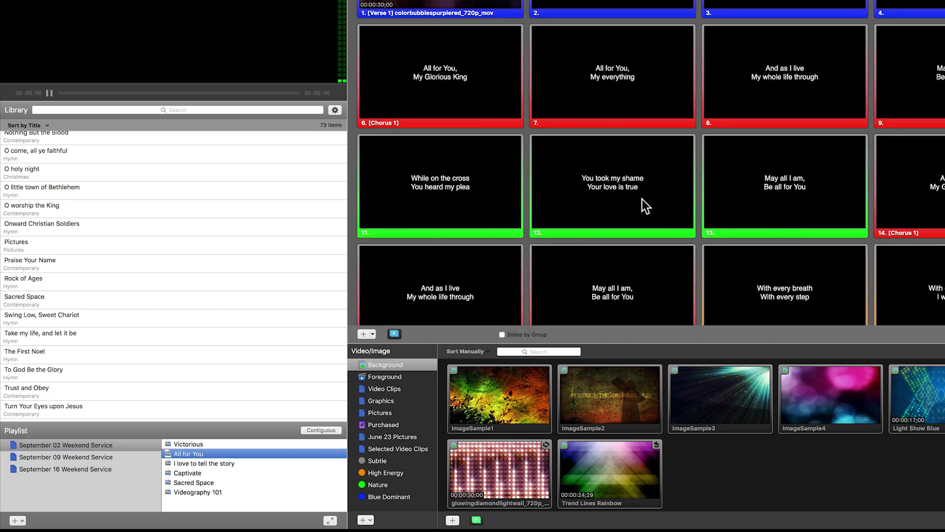
{"action": "left_click", "coordinate": [219, 464]}
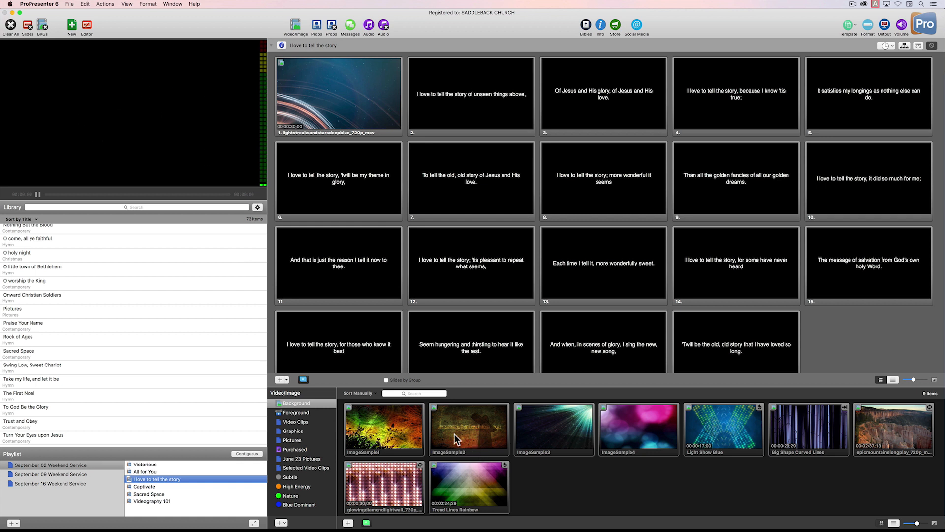
Play the Trend Lines Rainbow background and step the lyrics through slides 2 to 5 over it.
{"action": "left_click", "coordinate": [467, 484]}
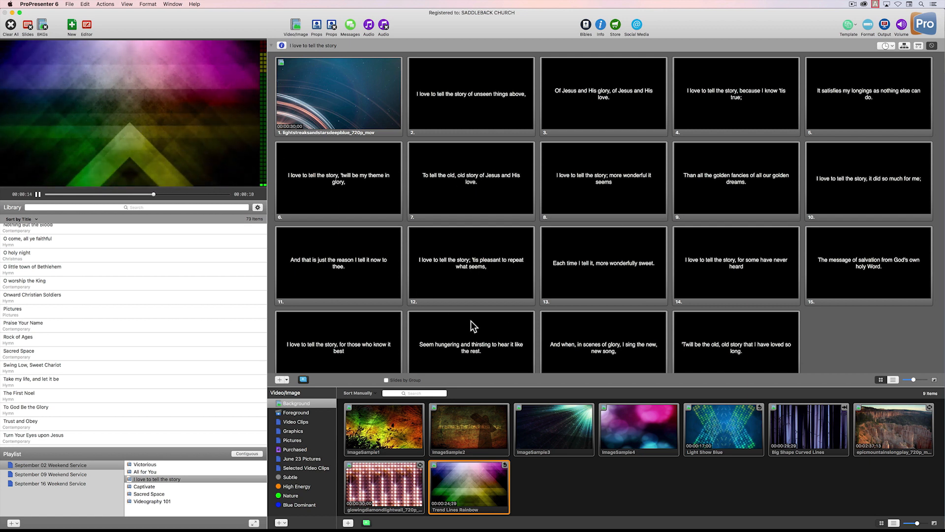
{"action": "left_click", "coordinate": [474, 109]}
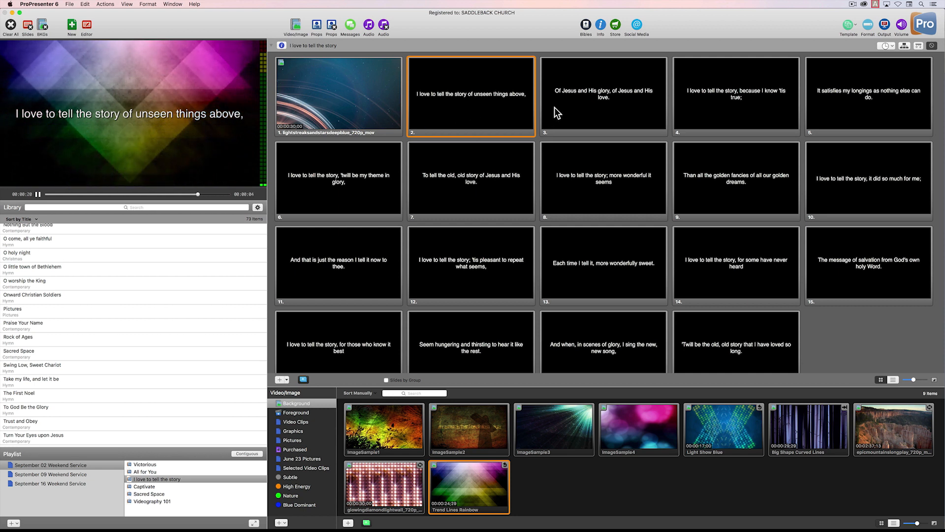
{"action": "left_click", "coordinate": [584, 113]}
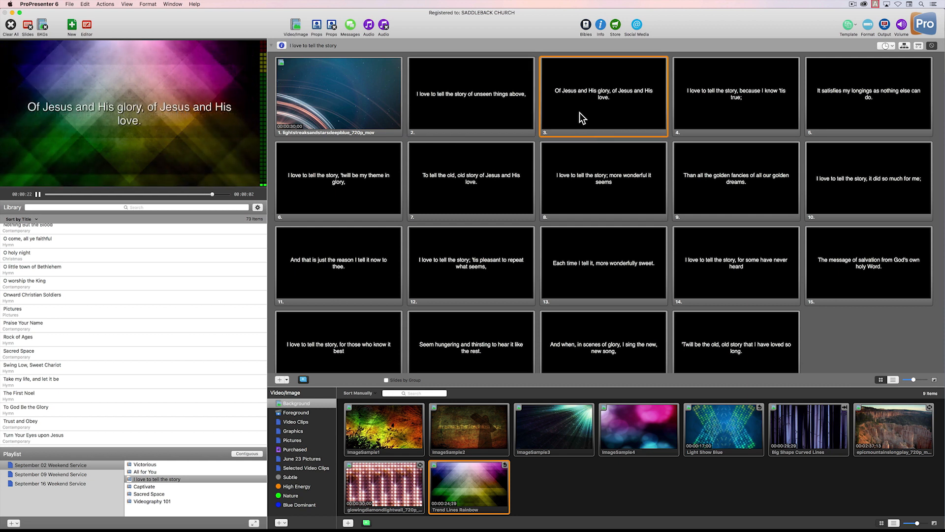
{"action": "left_click", "coordinate": [706, 103]}
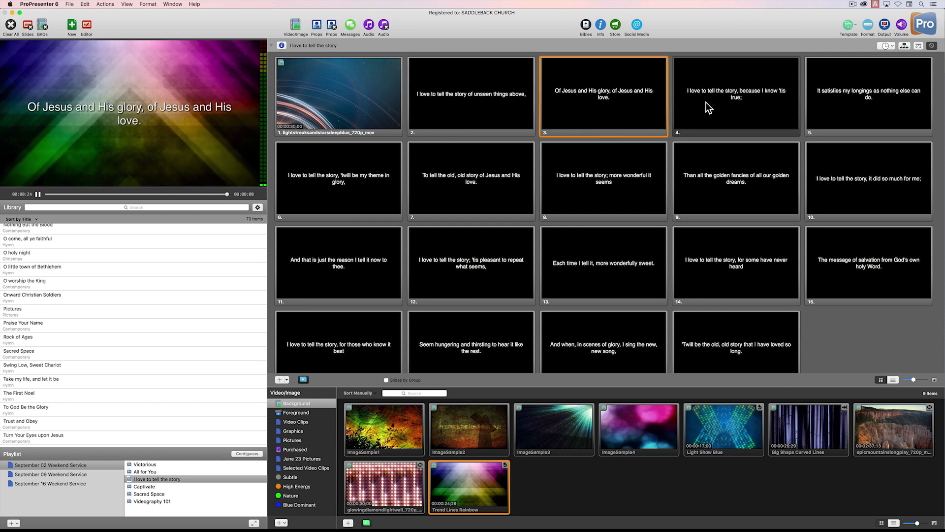
{"action": "left_click", "coordinate": [816, 109]}
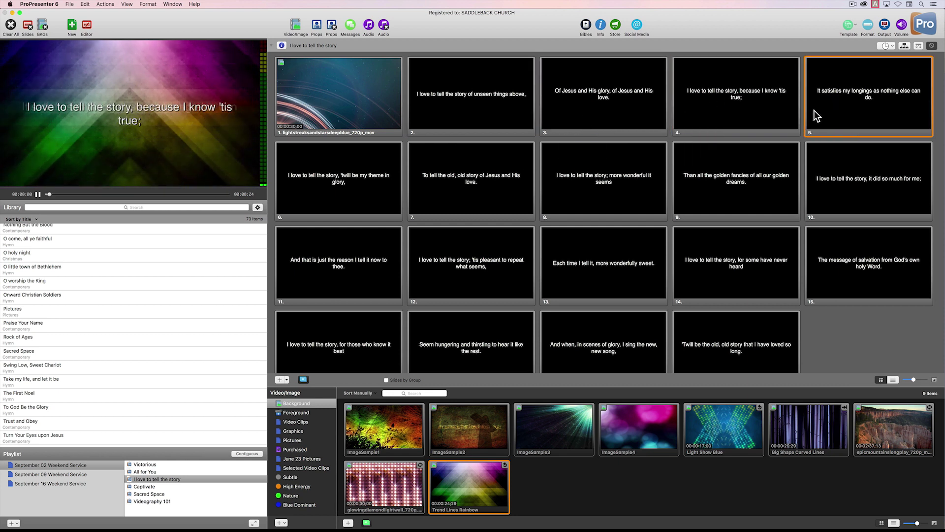
Advance the lyrics through slides 6, 7, 8 and 9 over the rainbow background.
{"action": "left_click", "coordinate": [370, 195]}
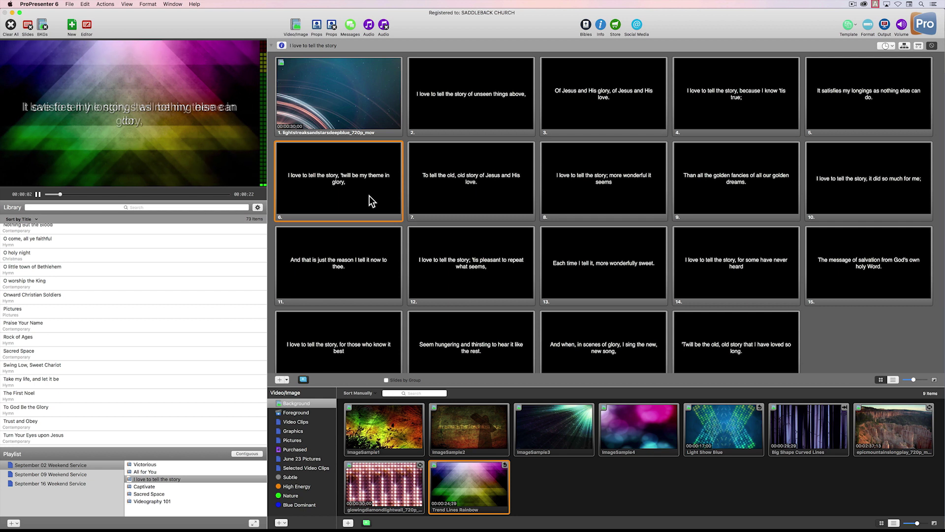
{"action": "left_click", "coordinate": [478, 191]}
{"action": "left_click", "coordinate": [597, 196]}
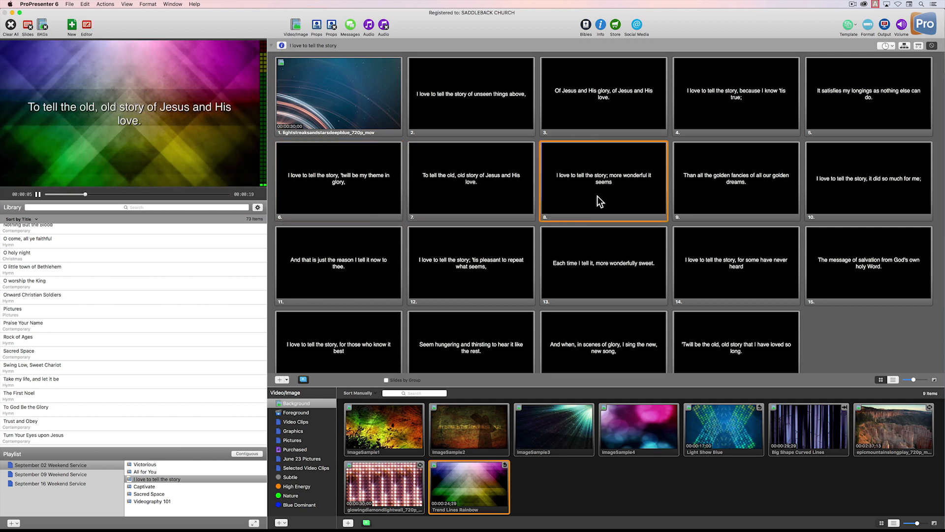
{"action": "left_click", "coordinate": [697, 188]}
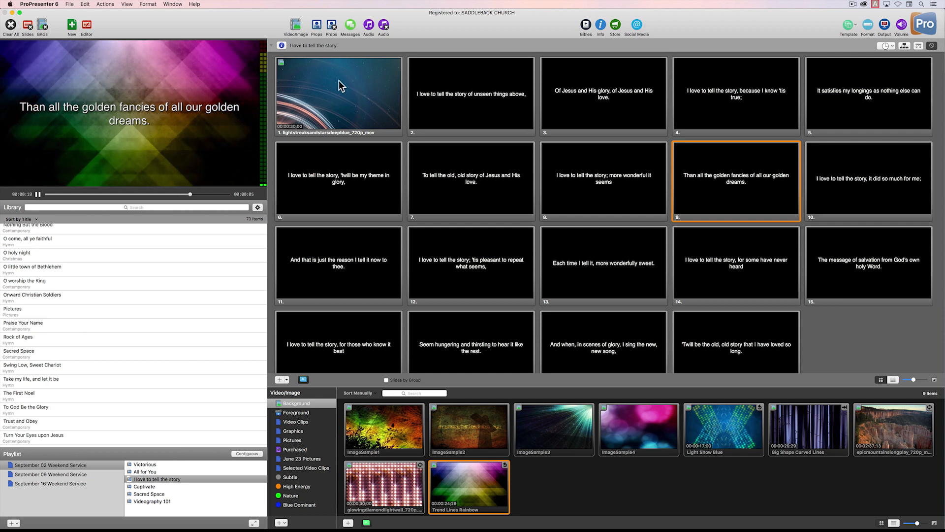
Play the slide 1 light-streaks video cue, show slides 2 and 3 over it, then clear the lyrics.
{"action": "left_click", "coordinate": [348, 89]}
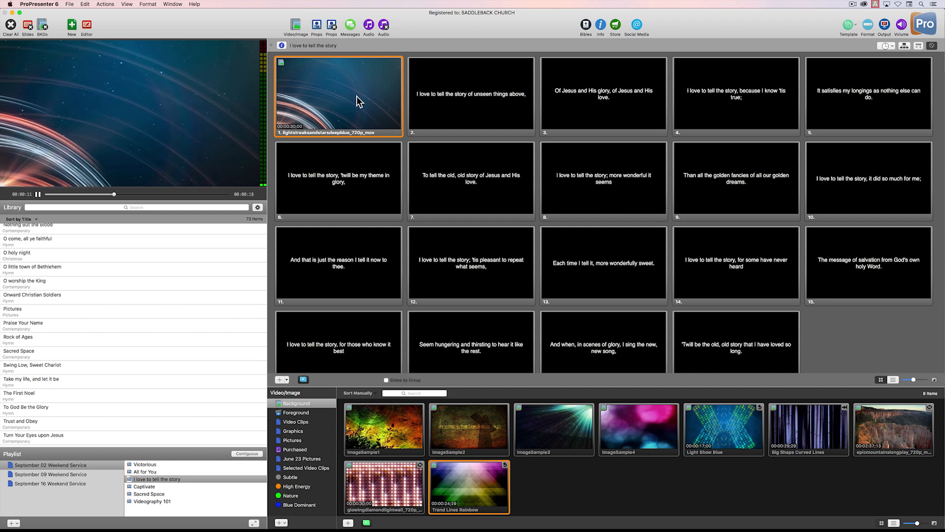
{"action": "left_click", "coordinate": [465, 111]}
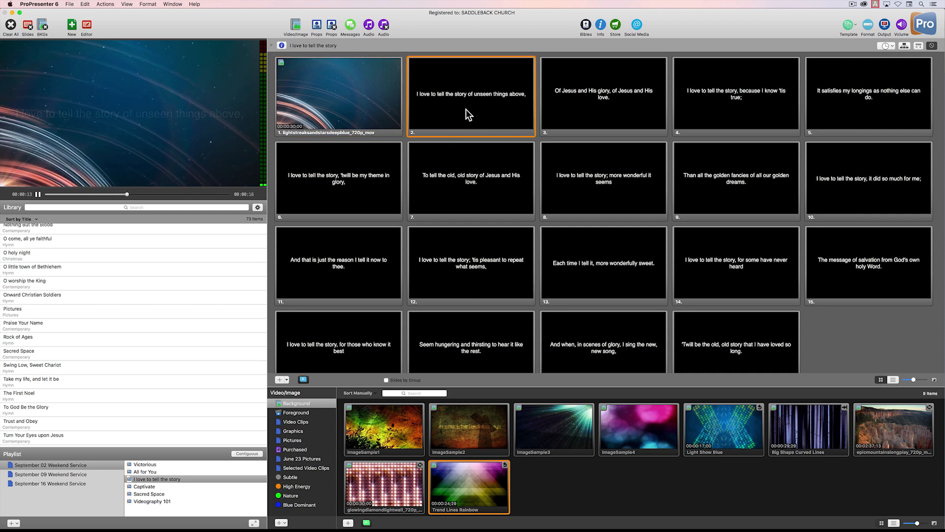
{"action": "left_click", "coordinate": [563, 108]}
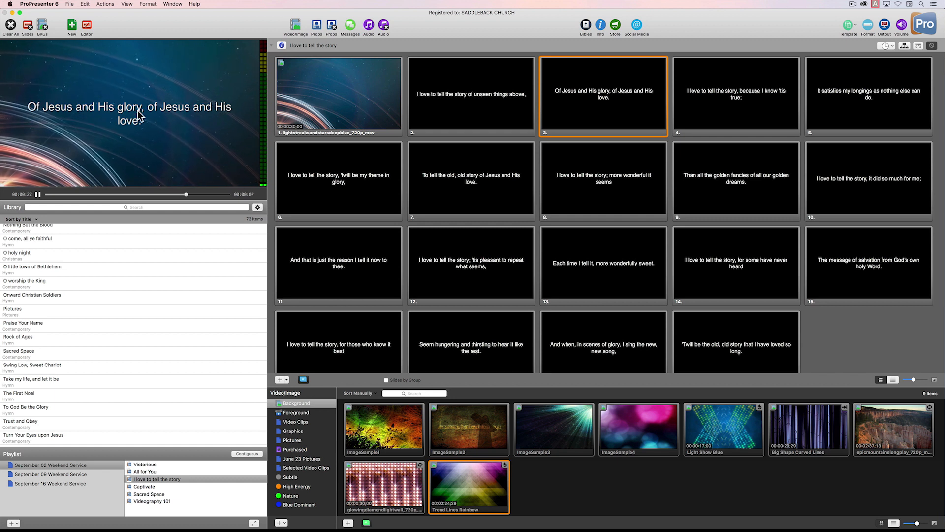
{"action": "left_click", "coordinate": [27, 26]}
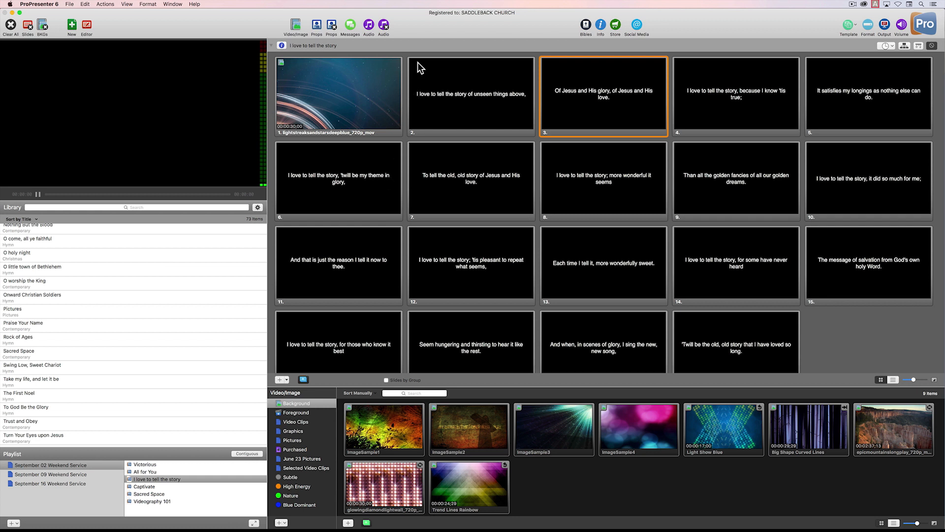
With the audio bin shown, put slide 2's lyrics over the light-streaks video and play Your Love Awakens Me-Ab.
{"action": "left_click", "coordinate": [369, 26]}
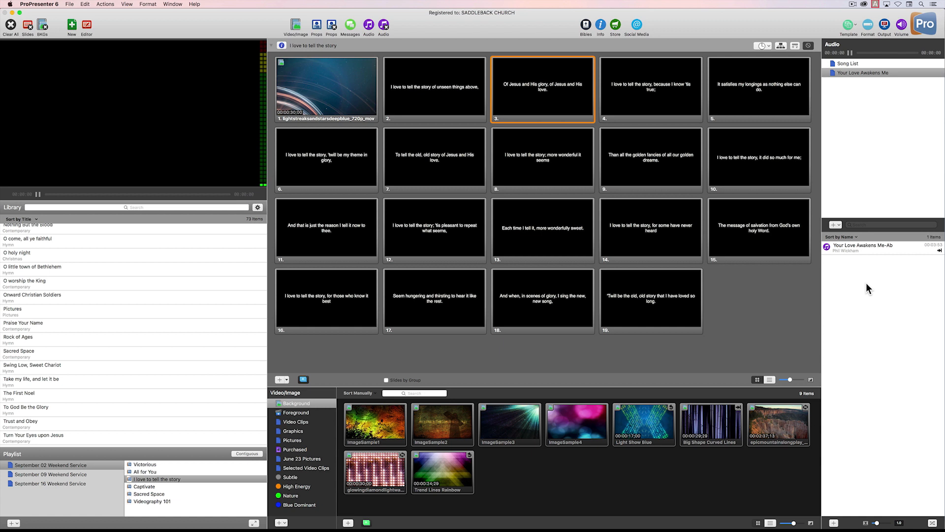
{"action": "left_click", "coordinate": [316, 80]}
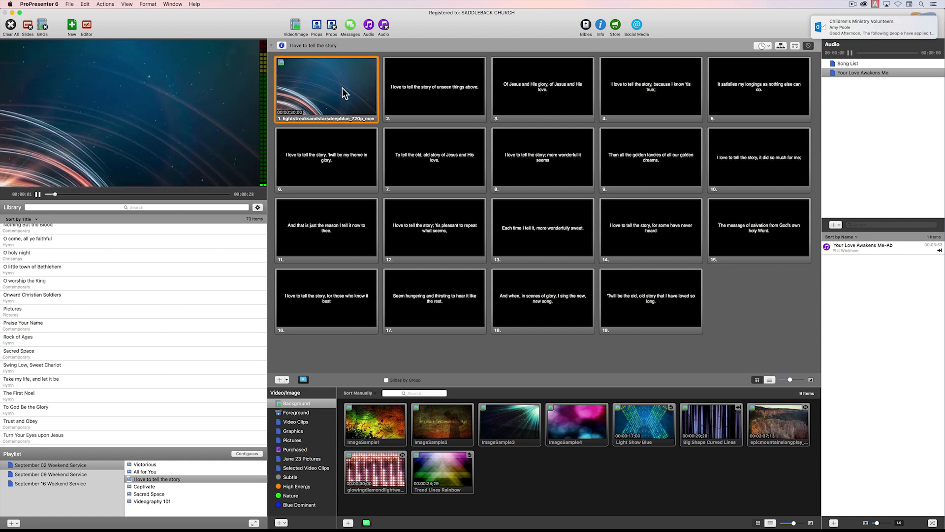
{"action": "left_click", "coordinate": [442, 97]}
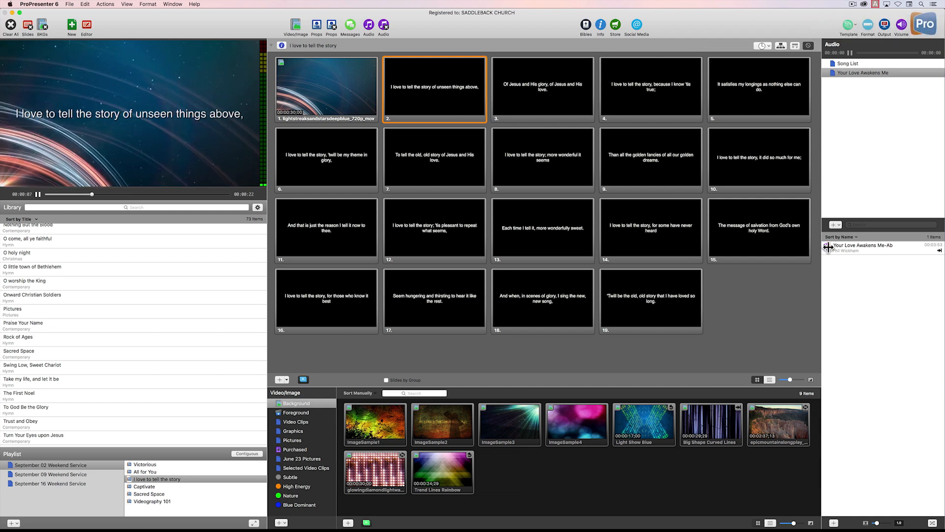
{"action": "left_click", "coordinate": [901, 248]}
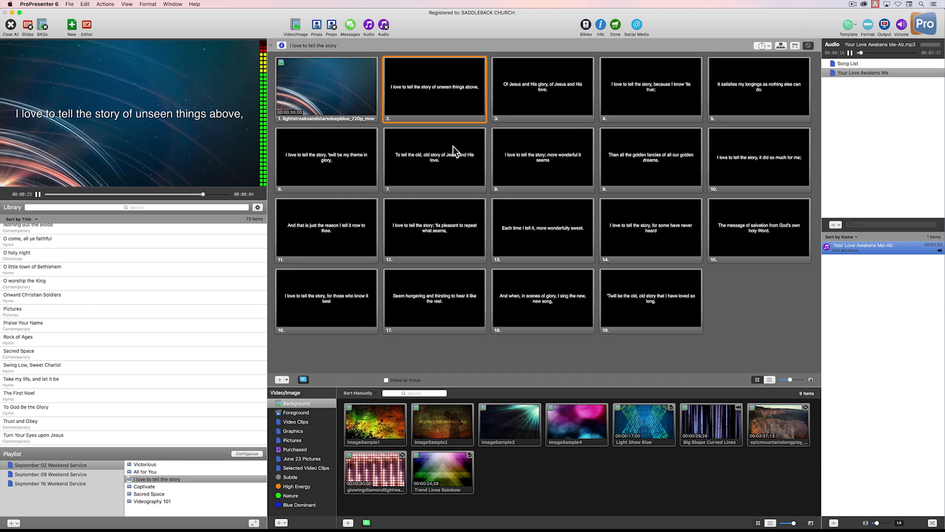
Pause Your Love Awakens Me-Ab, scrub ahead, resume it, then stop audio with F5.
{"action": "left_click", "coordinate": [850, 53]}
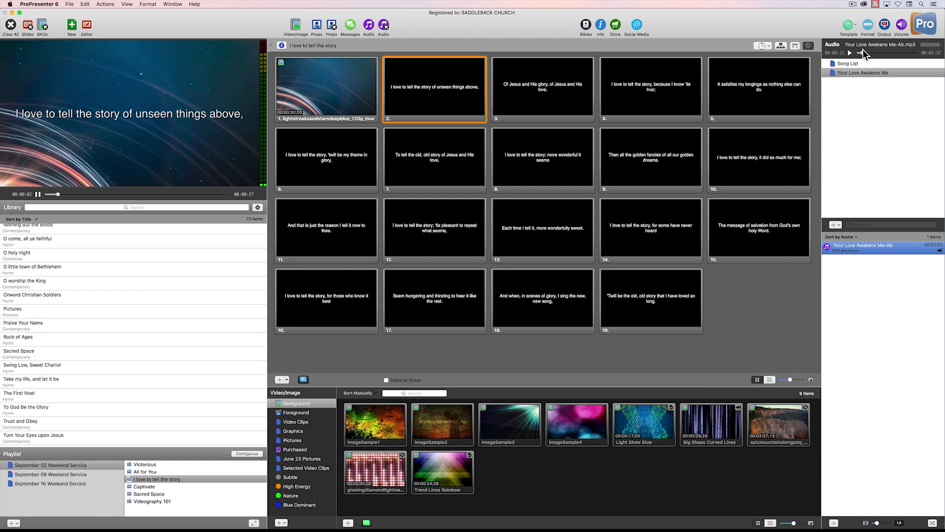
{"action": "left_click_drag", "start_coordinate": [862, 54], "coordinate": [871, 54]}
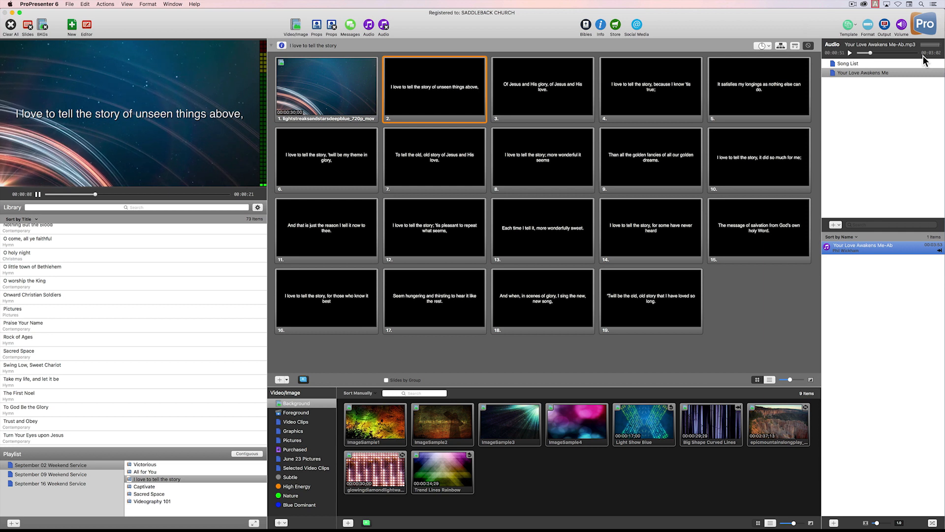
{"action": "left_click", "coordinate": [850, 53]}
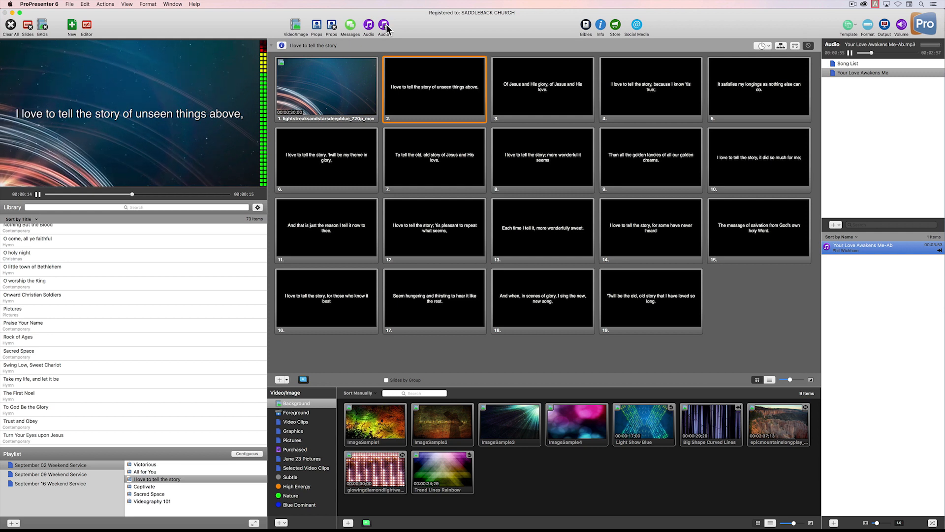
{"action": "key", "text": "F5"}
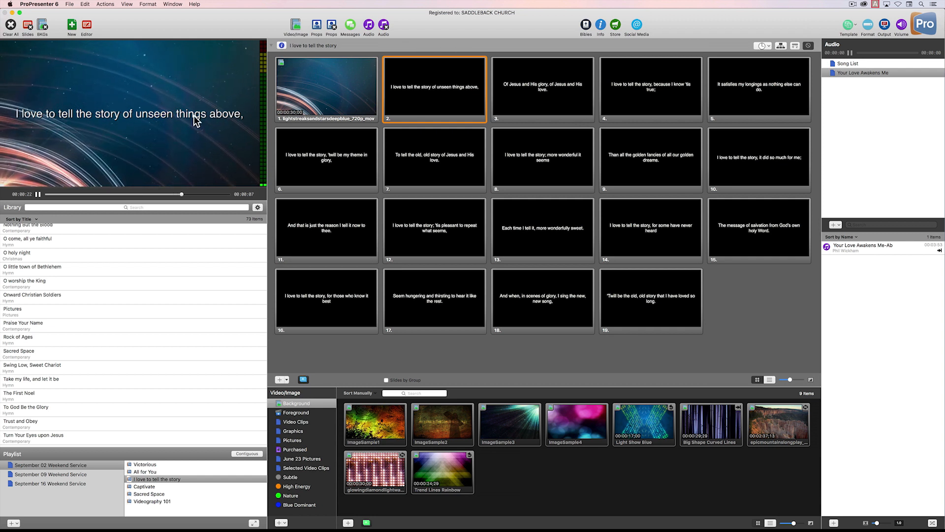
Clear all output to a blank black screen with Clear All.
{"action": "left_click", "coordinate": [12, 26]}
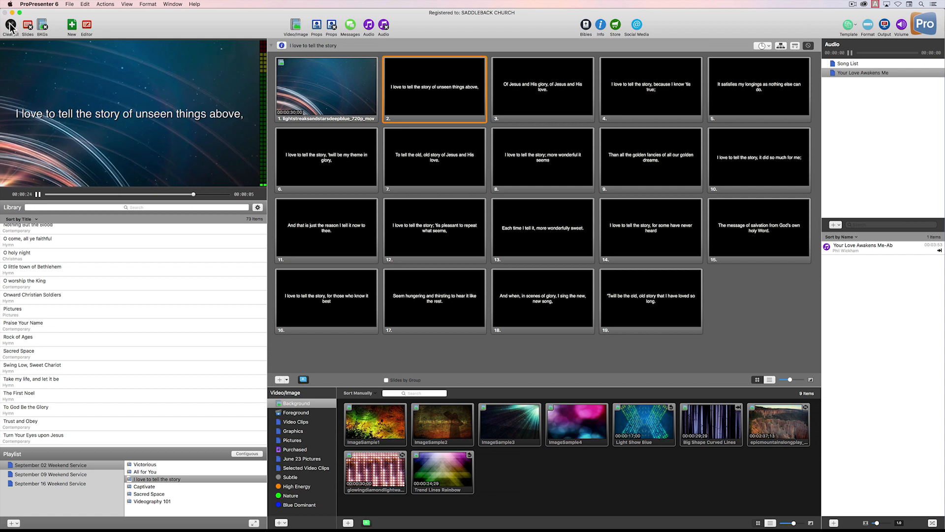